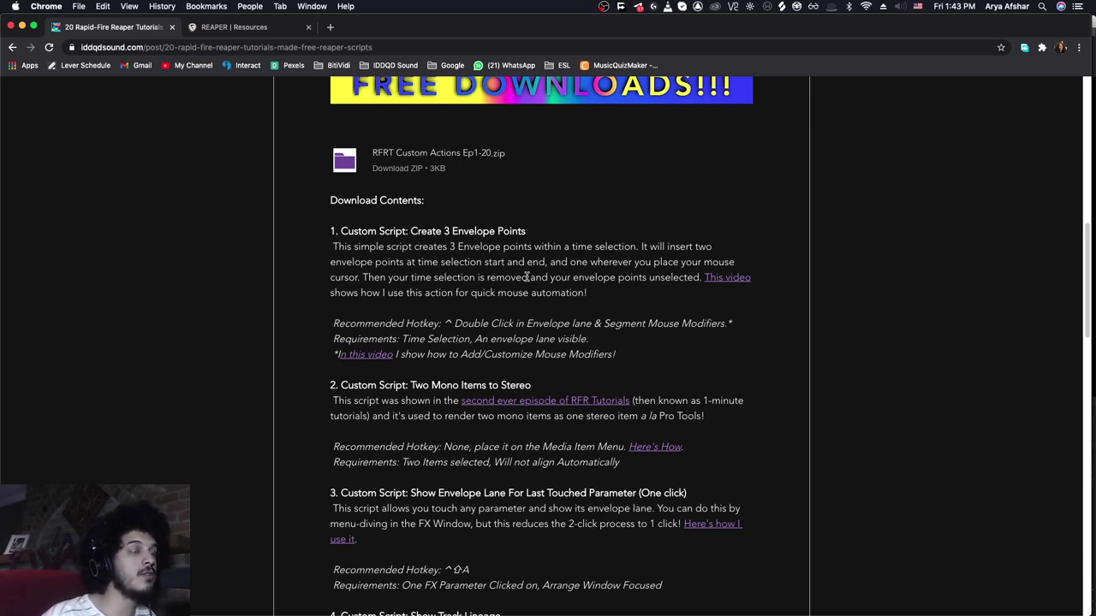
# - Download RFRT Custom Actions Ep1-20.zip from the blog post about free Reaper scripts
pyautogui.scroll(6, 406, 171)
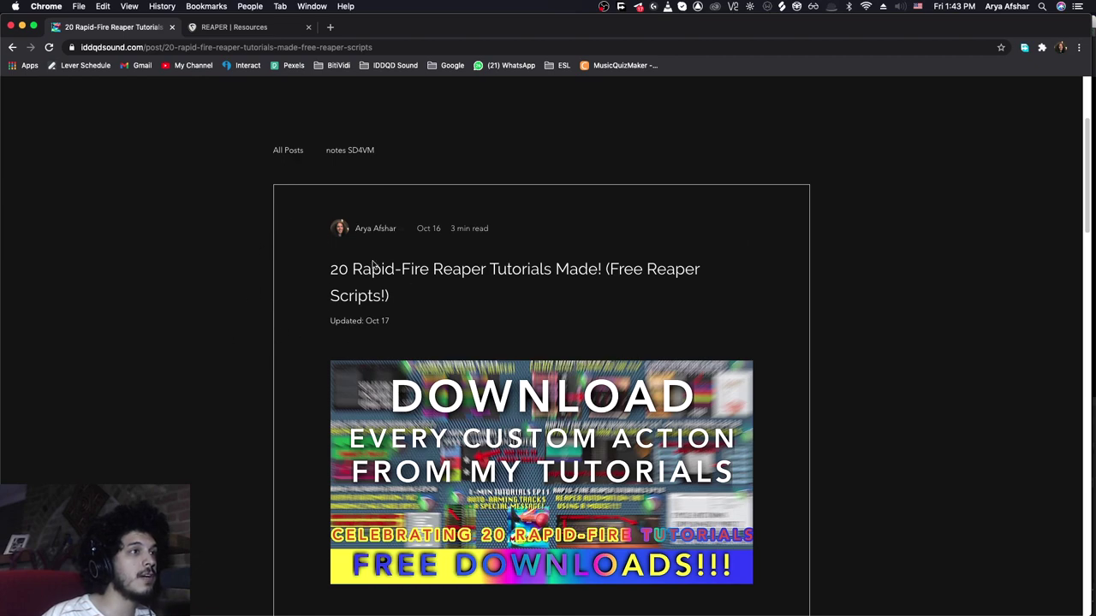
pyautogui.scroll(-8, 286, 330)
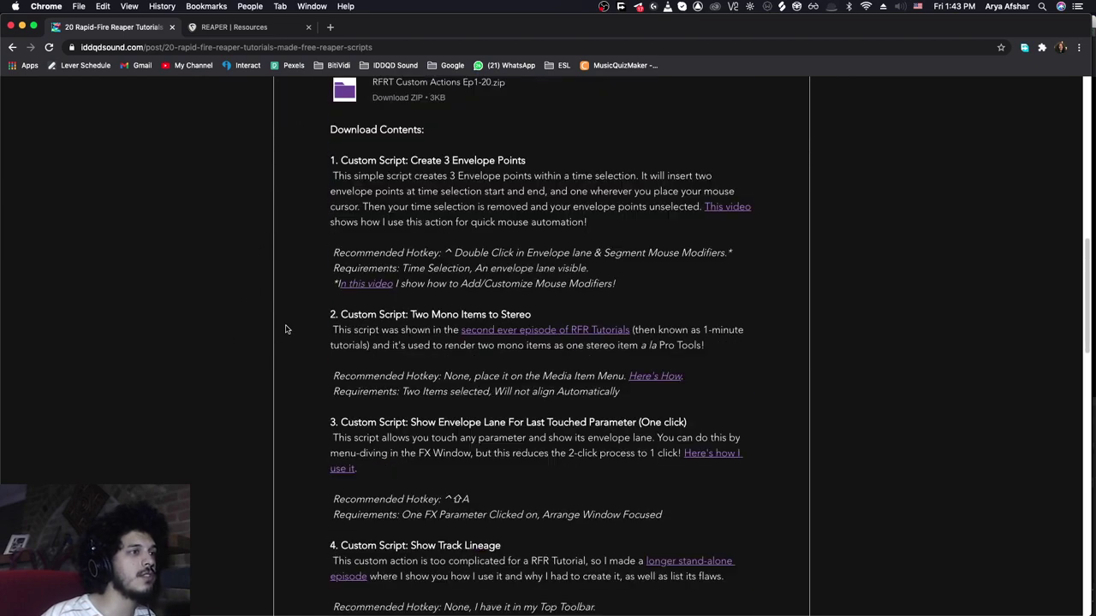
pyautogui.scroll(10, 286, 330)
pyautogui.scroll(-5, 285, 330)
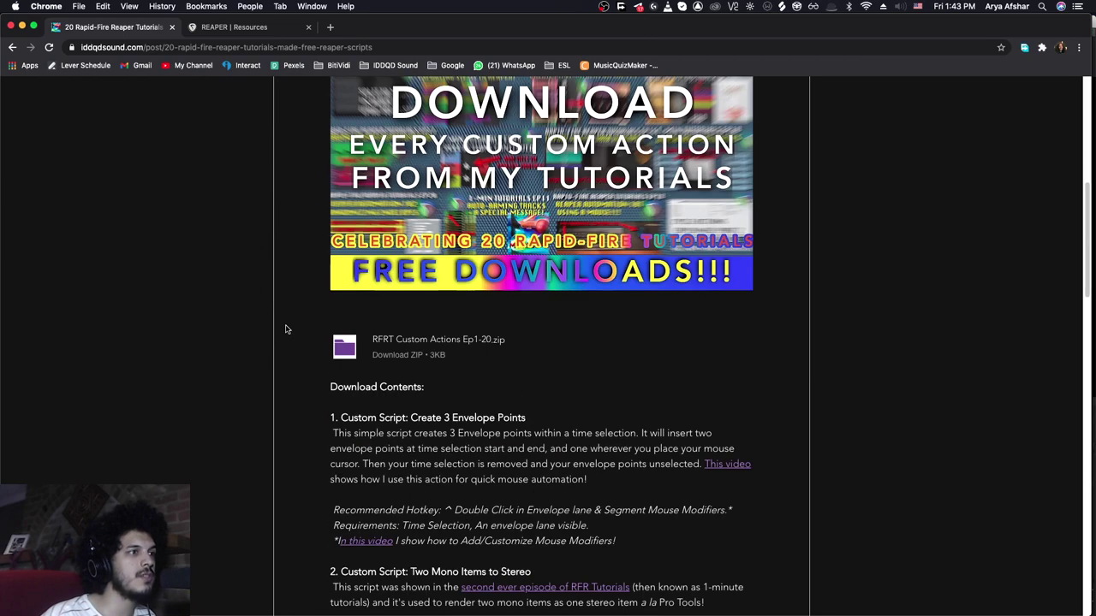
pyautogui.click(399, 359)
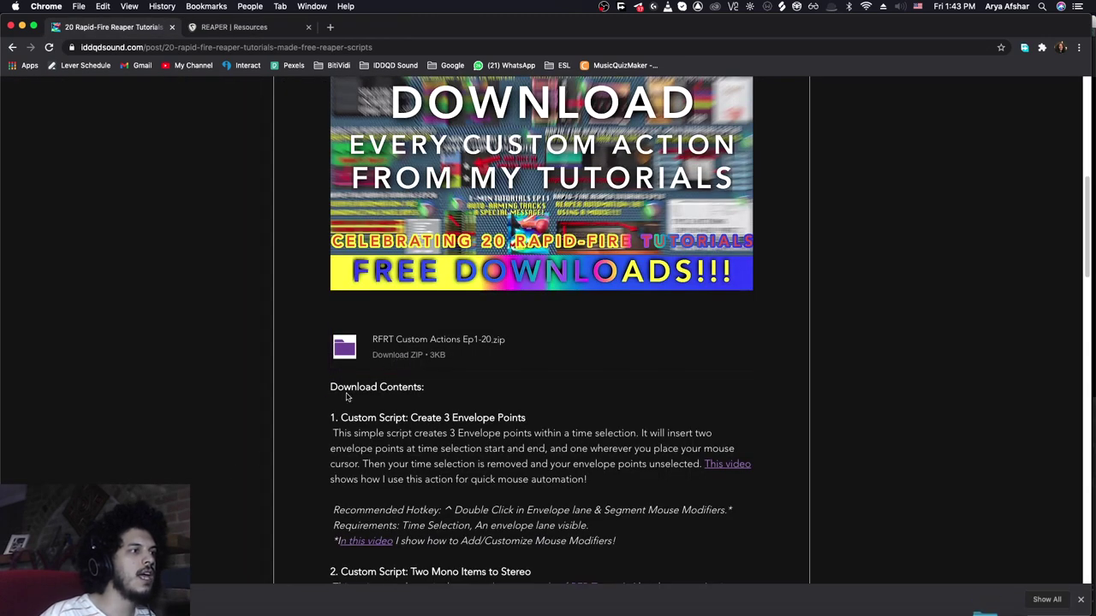
# - Browse the uploads on the REAPER Resources page and open the entry for IDDQDSound_Ripple Delete Item.lua
pyautogui.click(236, 30)
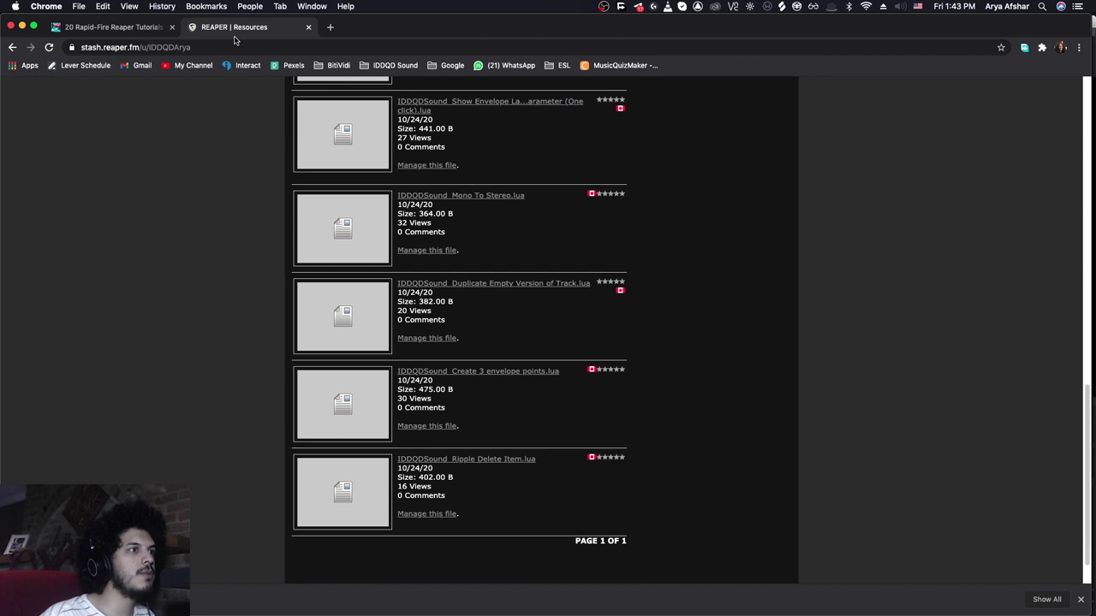
pyautogui.scroll(10, 217, 323)
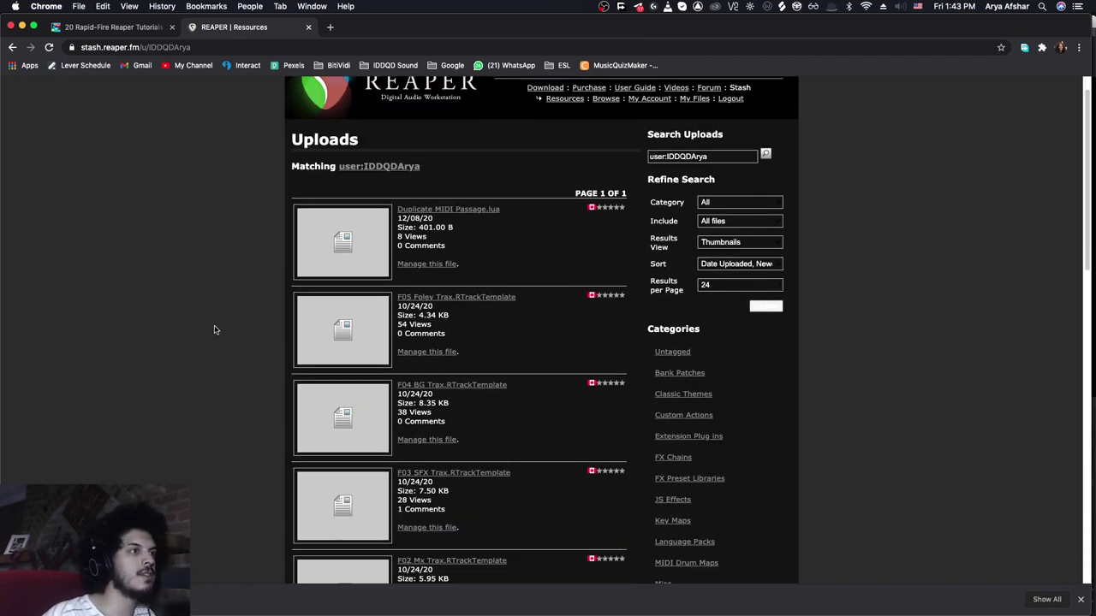
pyautogui.scroll(-2, 215, 329)
pyautogui.scroll(-8, 274, 342)
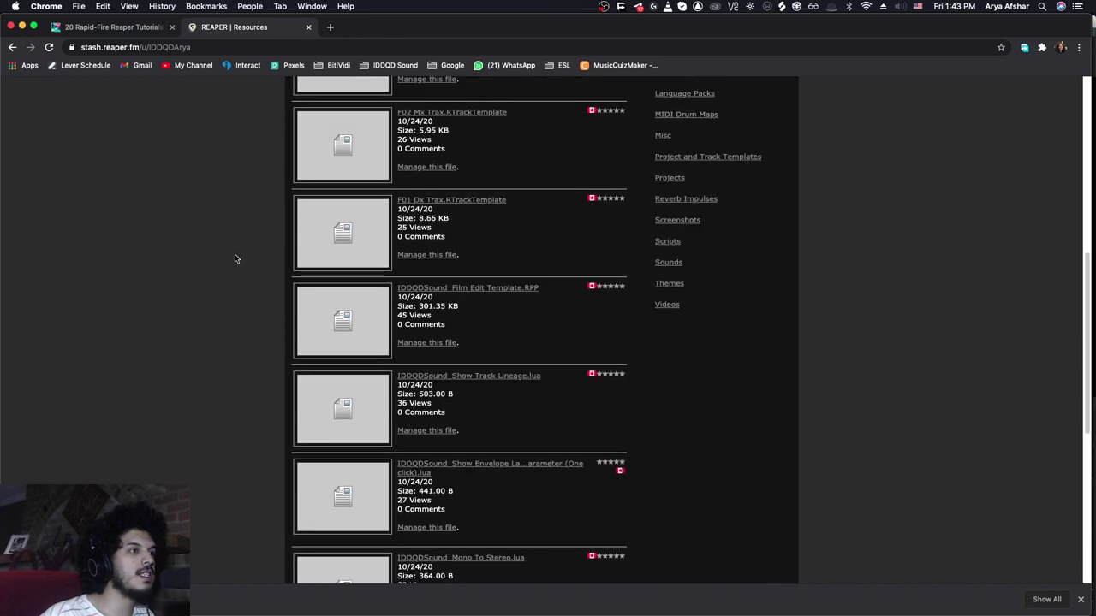
pyautogui.scroll(-5, 234, 267)
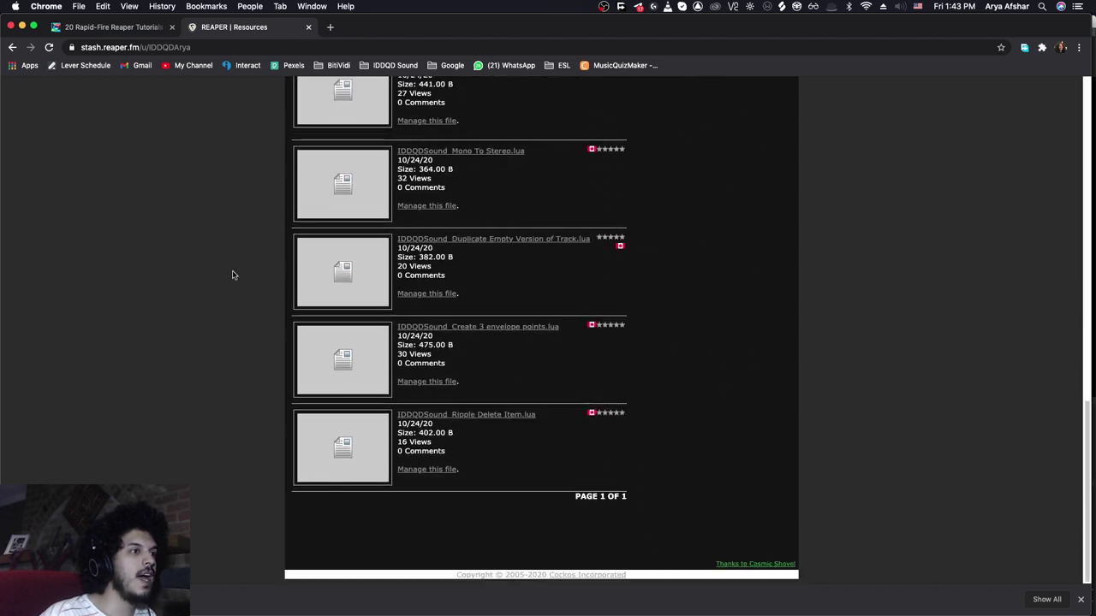
pyautogui.click(453, 416)
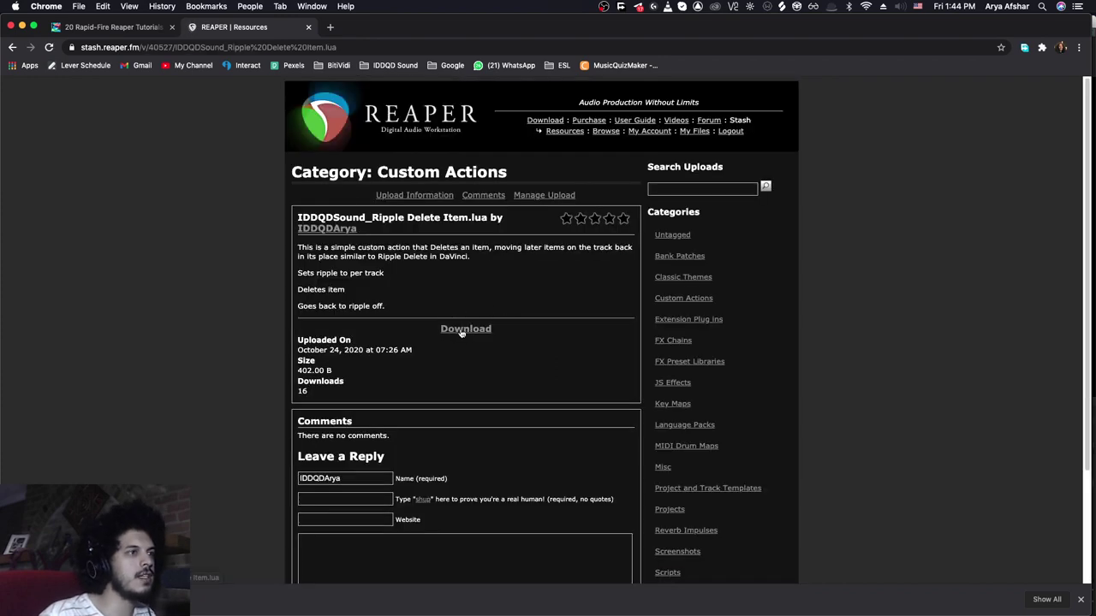
# - Download the Ripple Delete Item script and show the Downloads folder in Finder
pyautogui.click(460, 330)
pyautogui.click(89, 601)
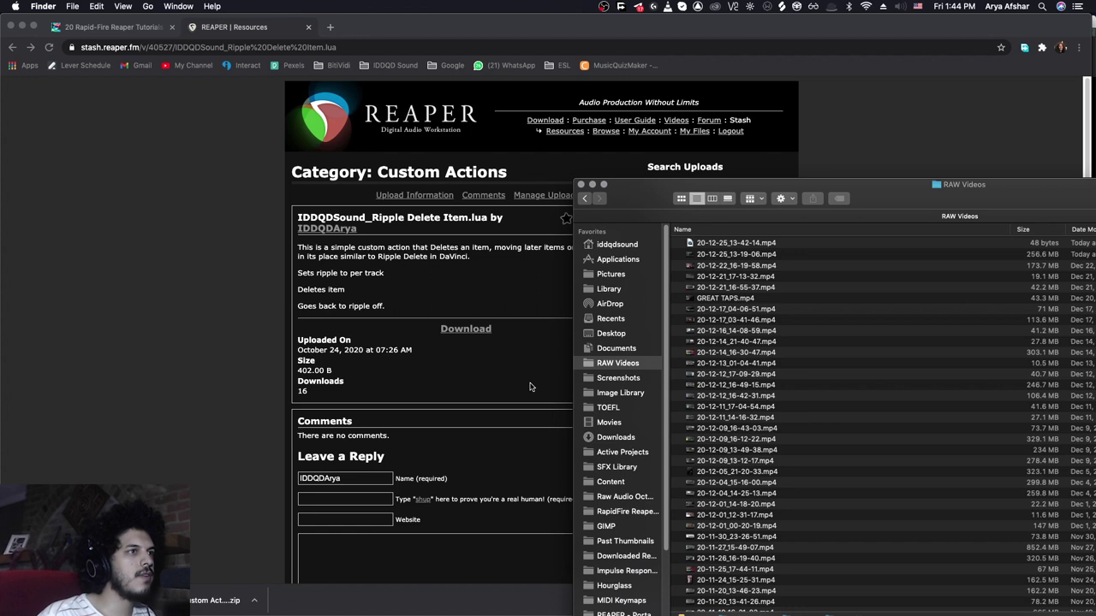
pyautogui.click(616, 437)
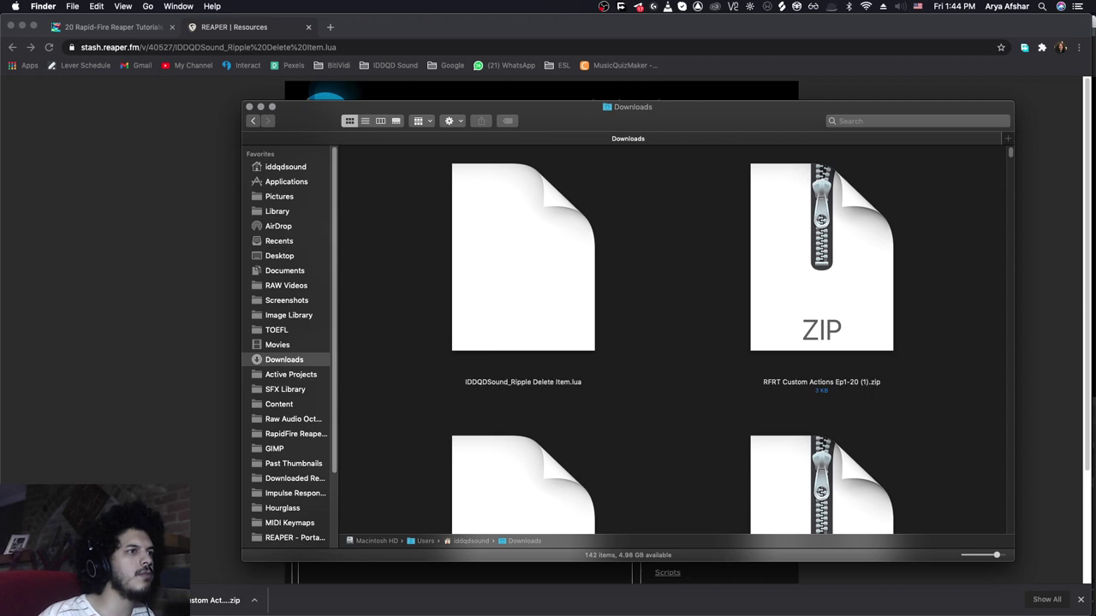
# - Switch to REAPER and show its resource path in Finder
pyautogui.click(238, 597)
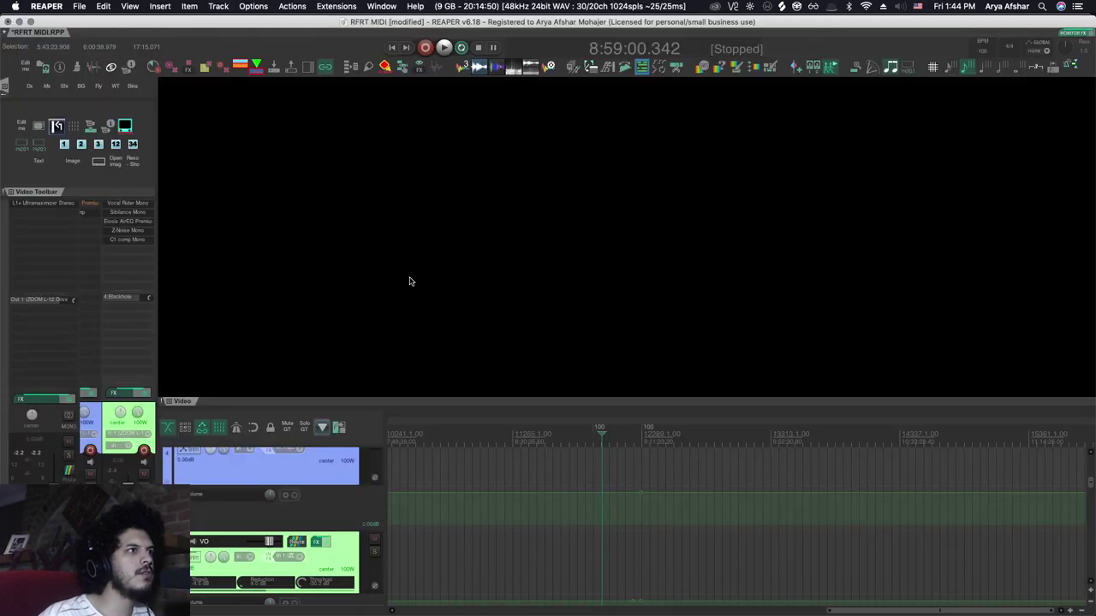
pyautogui.click(541, 549)
pyautogui.click(253, 6)
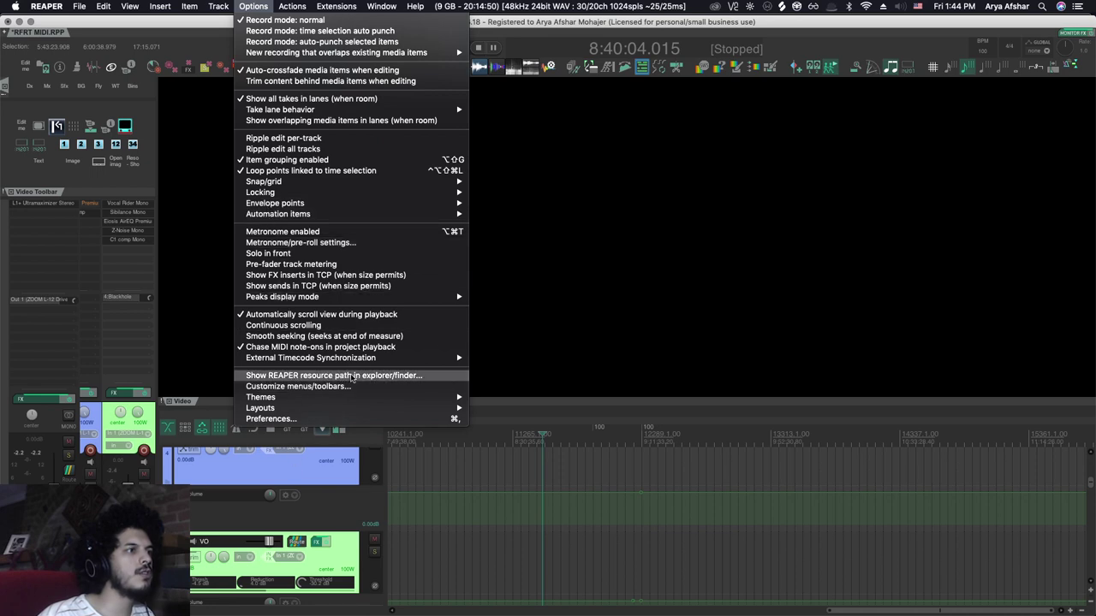
pyautogui.click(359, 375)
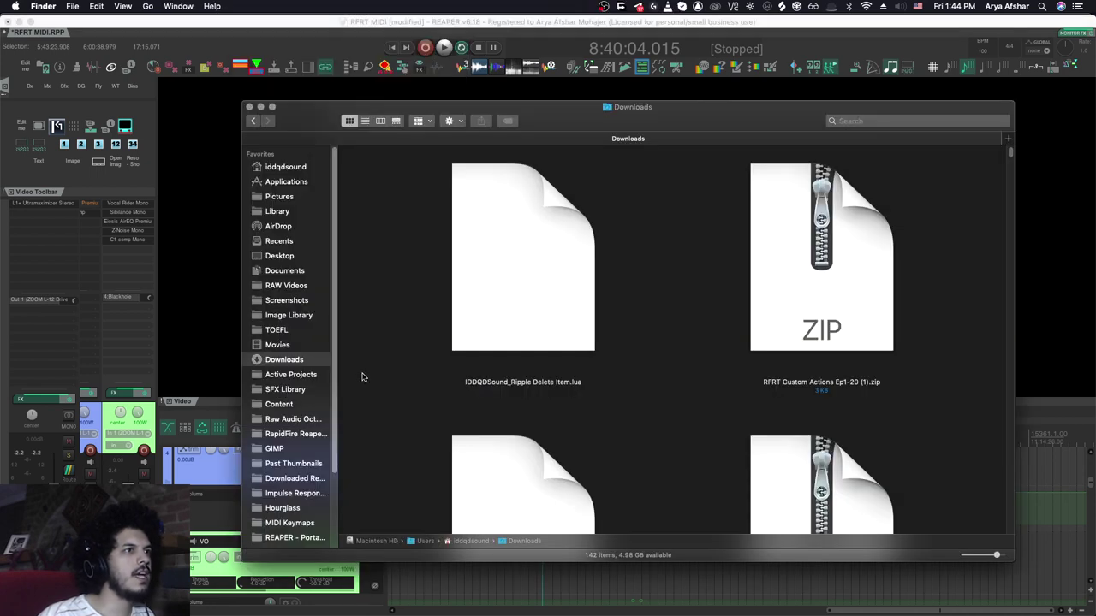
# - Find and open the Scripts folder inside the REAPER resource folder
pyautogui.scroll(10, 518, 133)
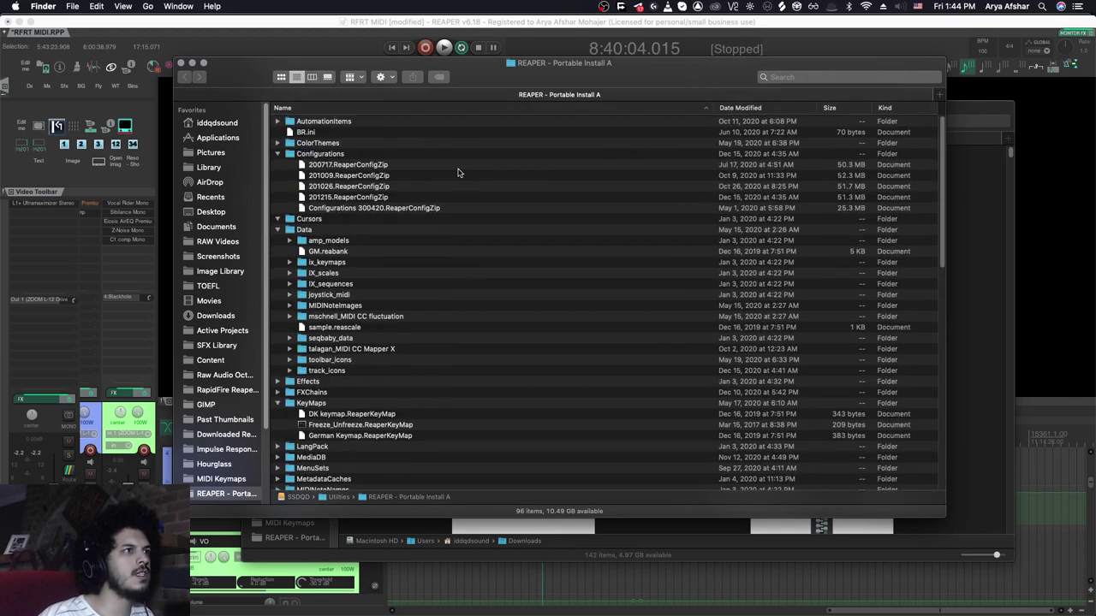
pyautogui.scroll(-10, 437, 165)
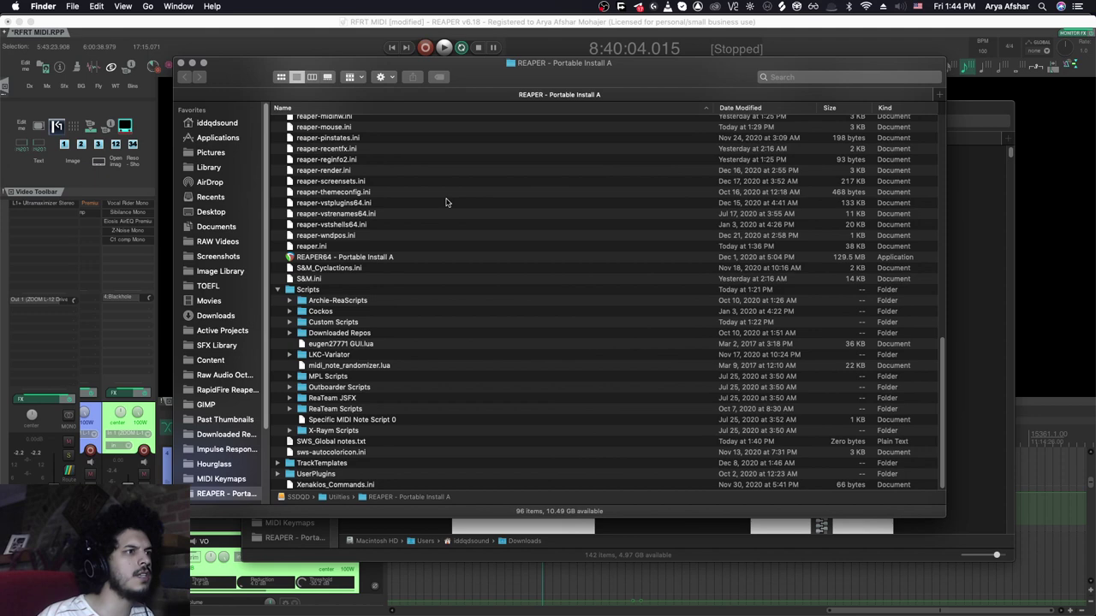
pyautogui.scroll(10, 385, 213)
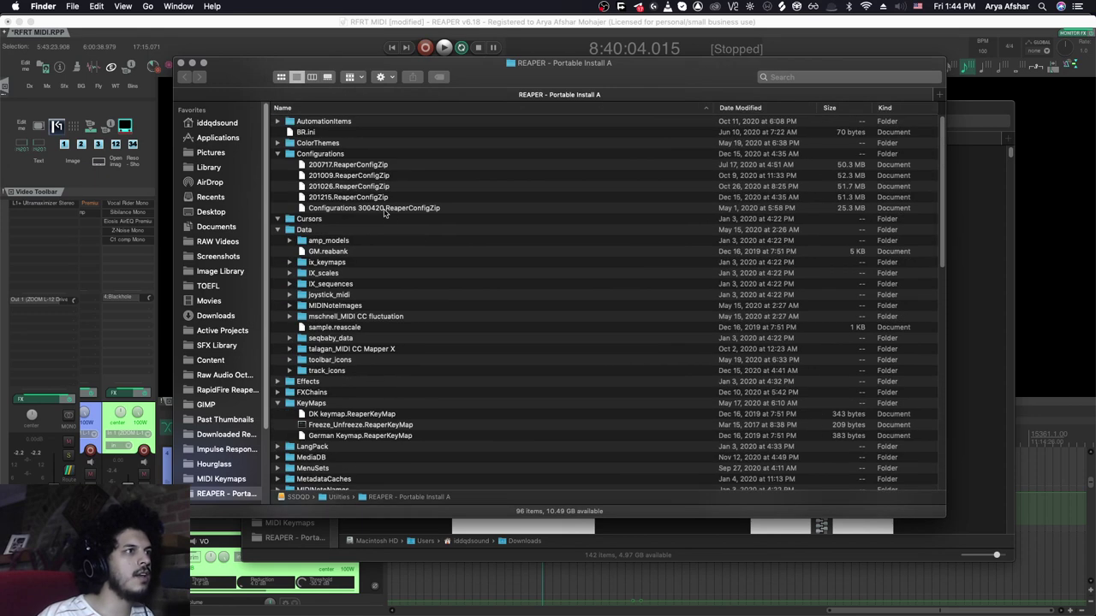
pyautogui.scroll(-10, 385, 213)
pyautogui.click(307, 289)
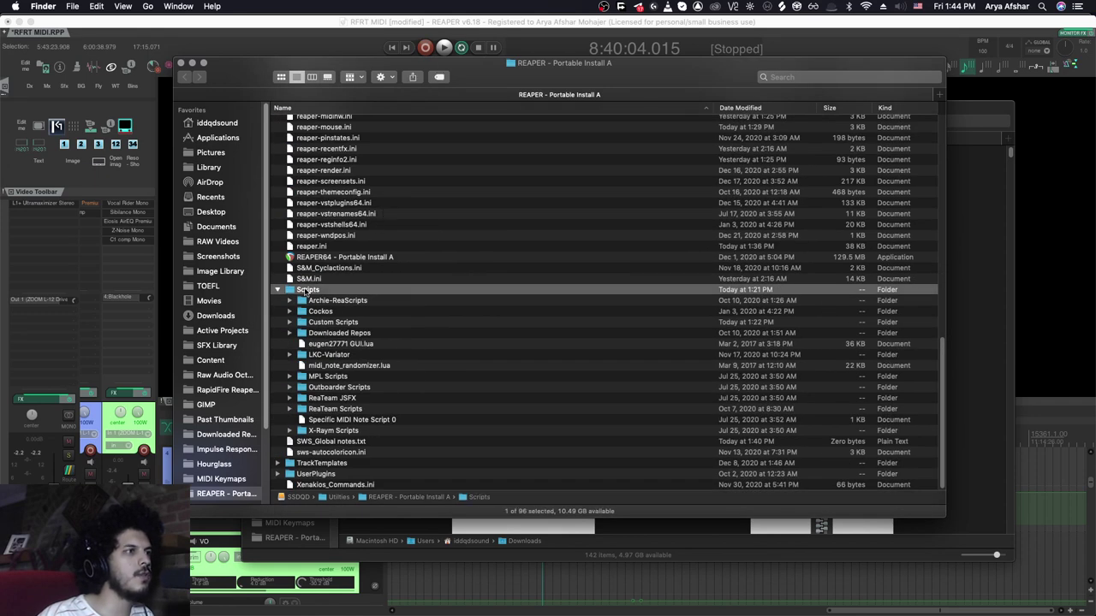
pyautogui.doubleClick(306, 290)
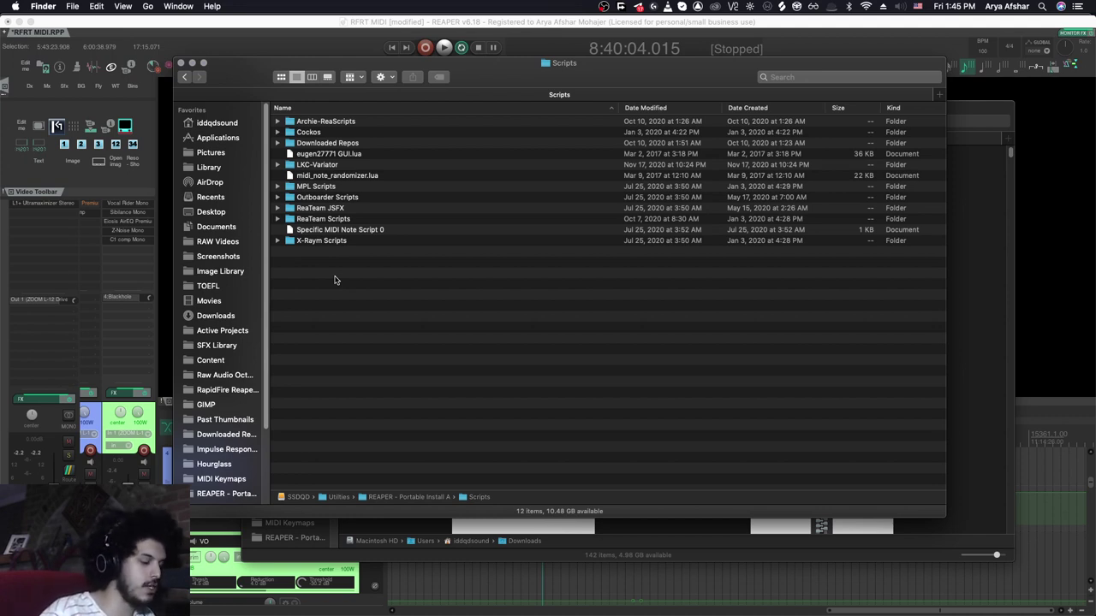
# - Create a folder named Custom Scripts inside the Scripts folder and open it
pyautogui.press('shift+super+n')
pyautogui.write('Custom Scripts')
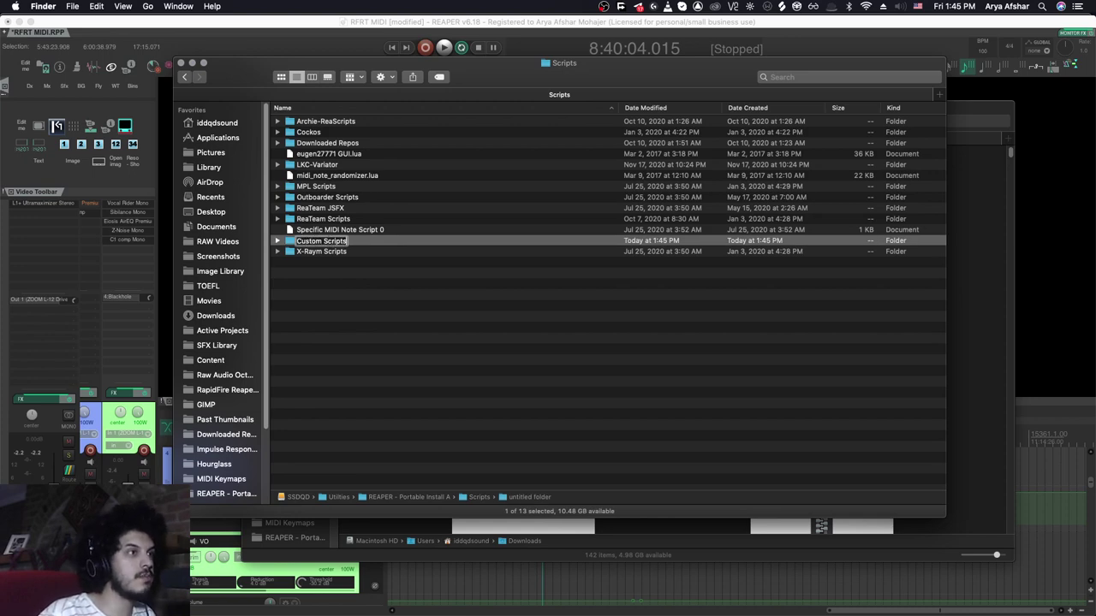
pyautogui.press('Return')
pyautogui.press('super+Down')
# - Bring IDDQDSound_Ripple Delete Item.lua from the Downloads folder into the Custom Scripts folder
pyautogui.press('super+grave')
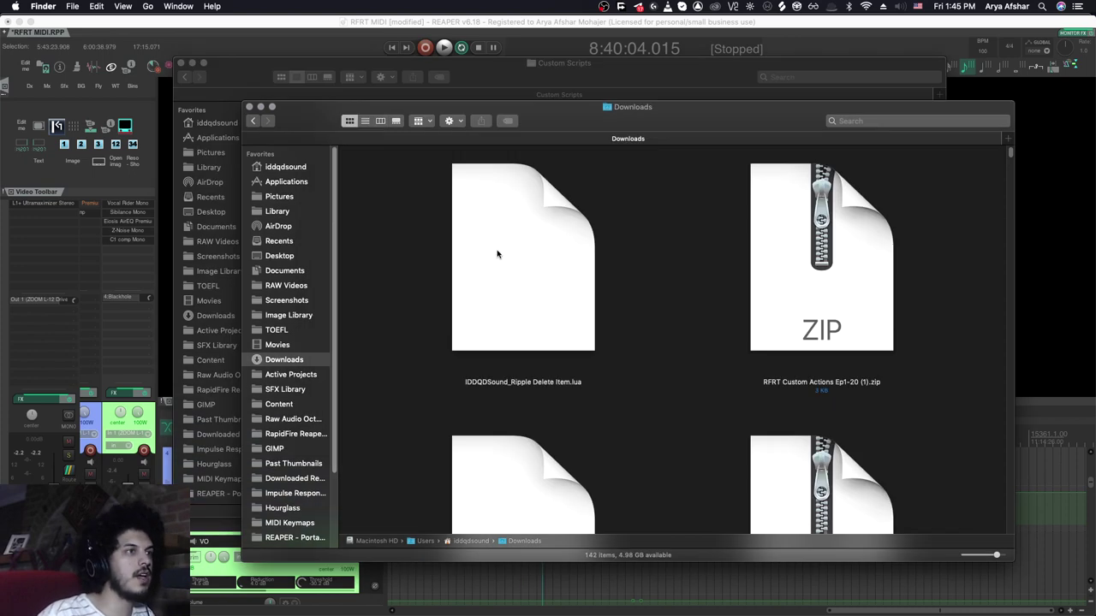
pyautogui.moveTo(317, 120); pyautogui.dragTo(549, 279)
pyautogui.moveTo(741, 397); pyautogui.dragTo(340, 183)
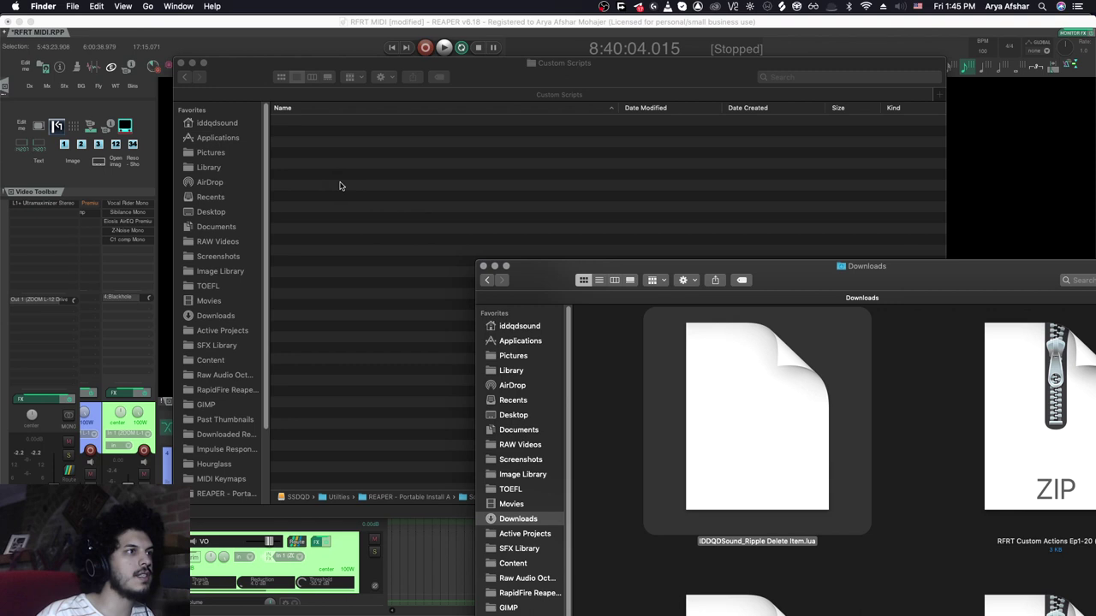
pyautogui.click(351, 195)
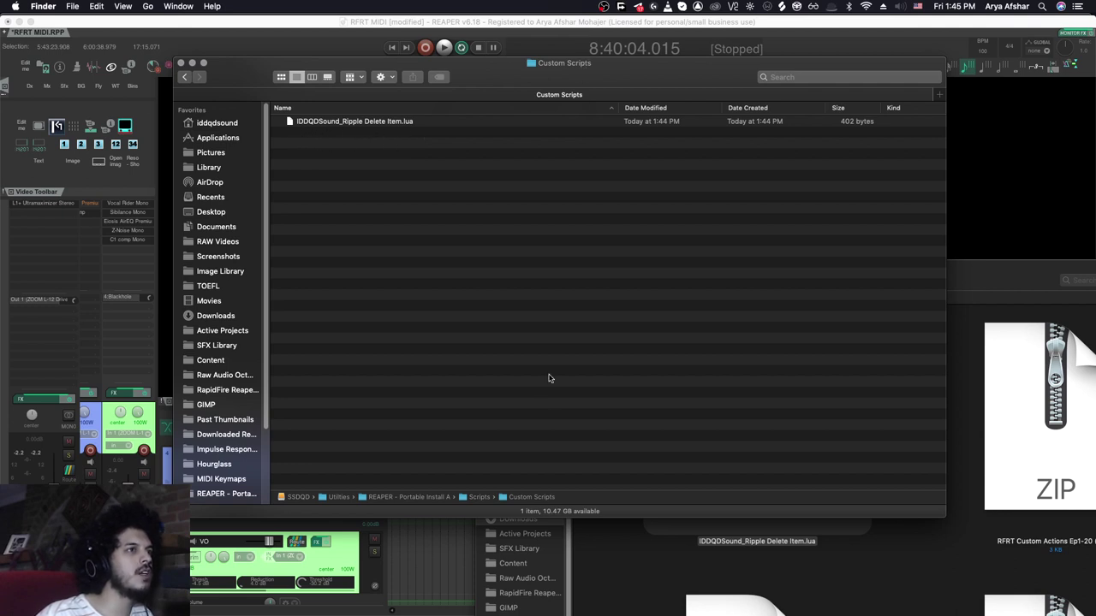
# - Switch to REAPER, open the Actions list and view the options for adding a new action
pyautogui.click(445, 551)
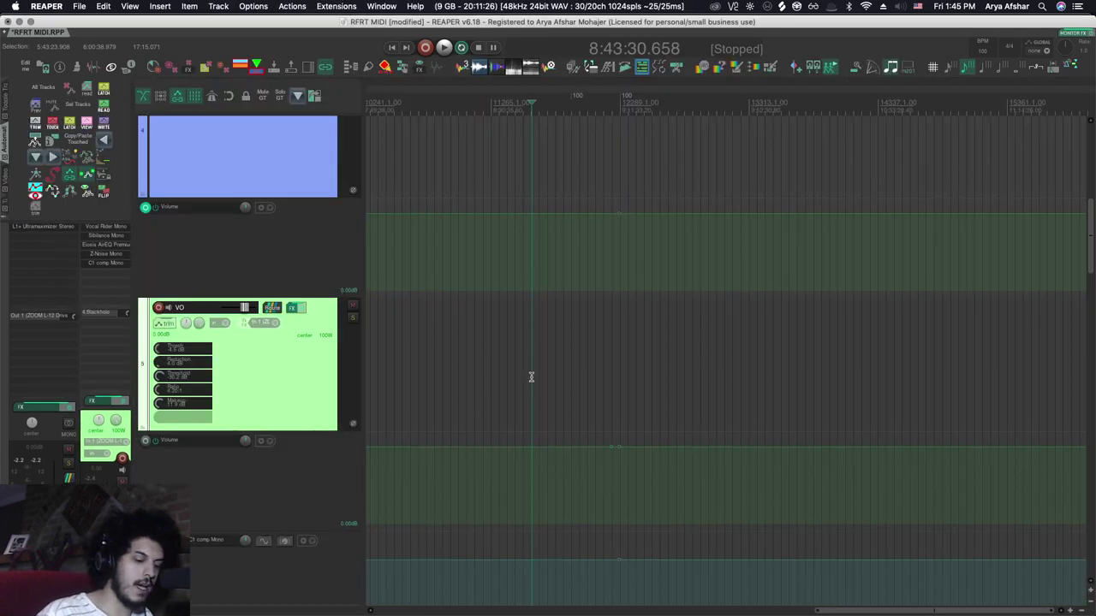
pyautogui.press('?')
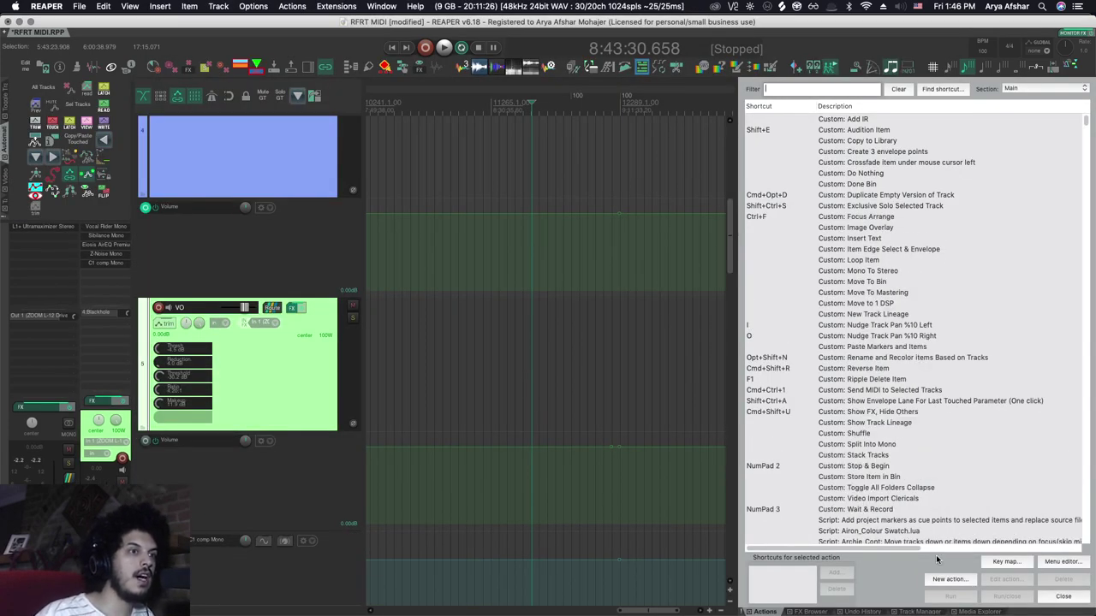
pyautogui.click(947, 579)
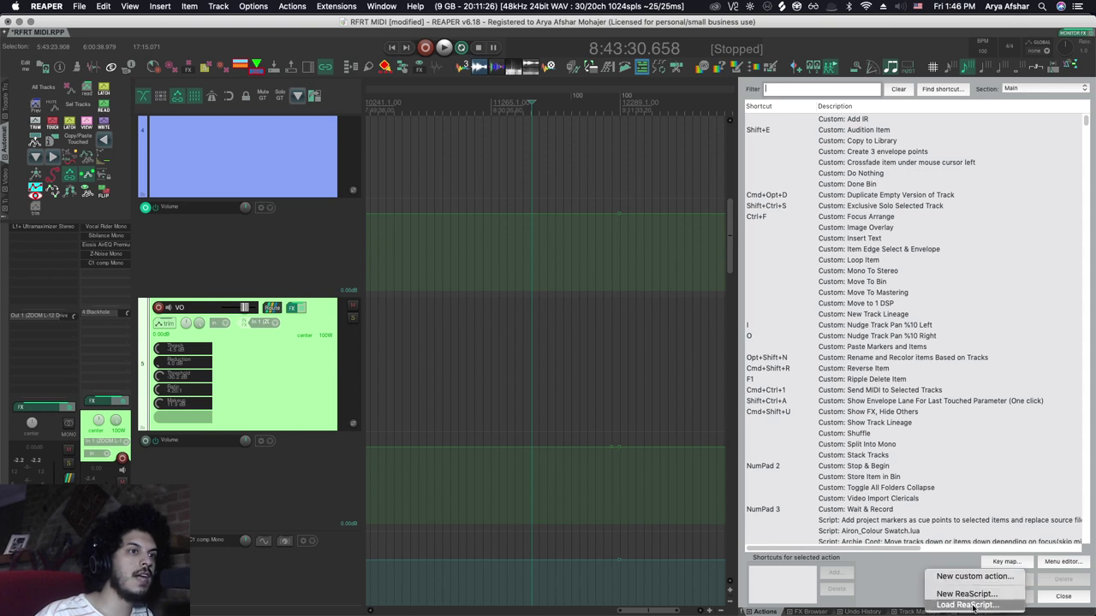
pyautogui.click(887, 573)
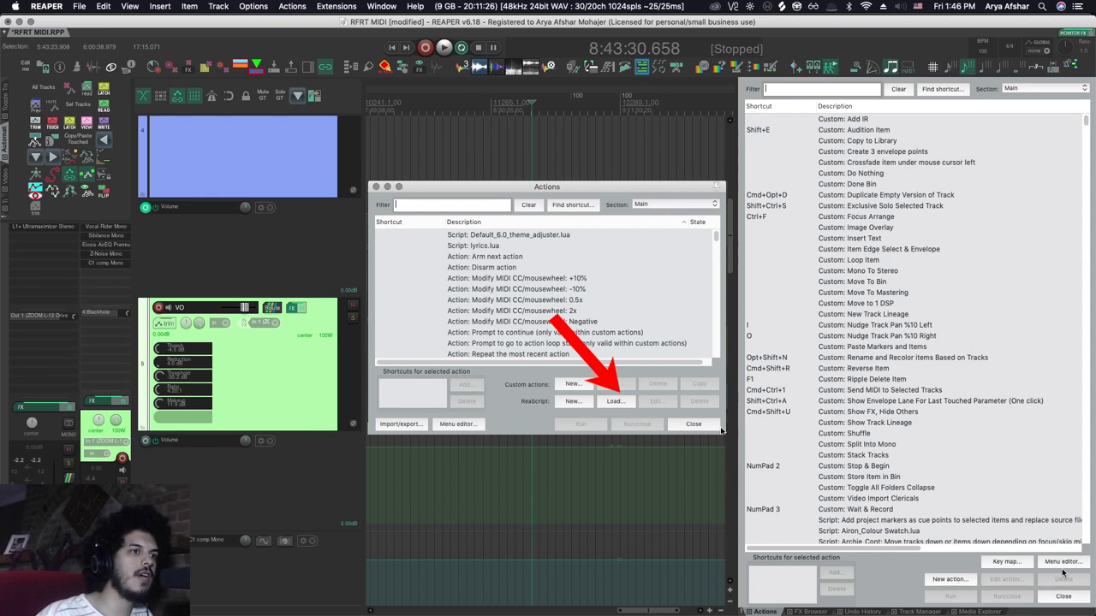
# - Load IDDQDSound_Ripple Delete Item.lua from the Custom Scripts folder as a ReaScript in the Actions list
pyautogui.click(940, 582)
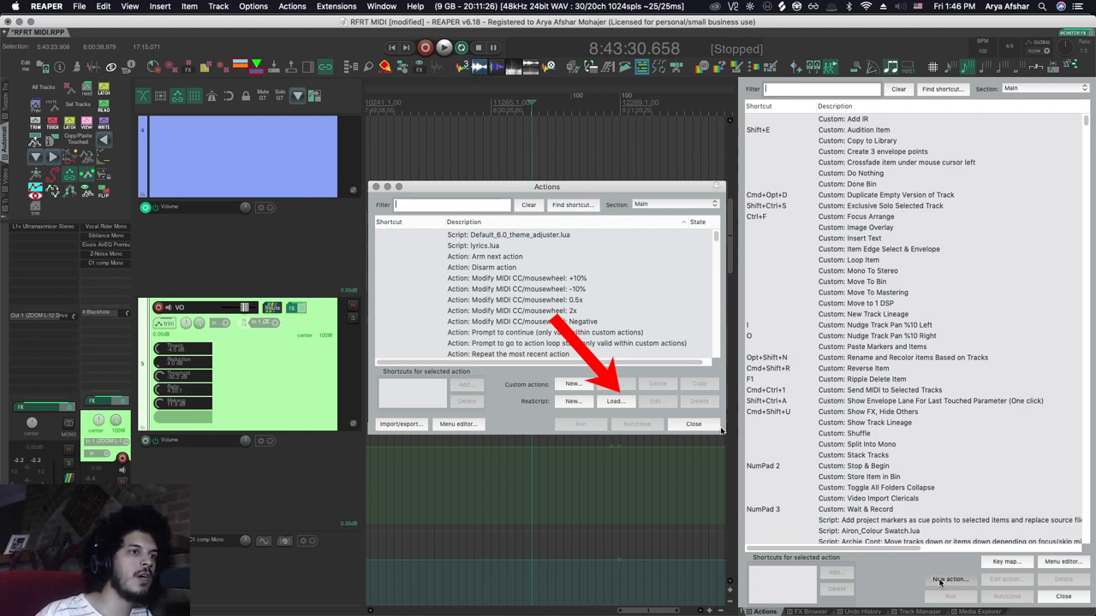
pyautogui.click(957, 604)
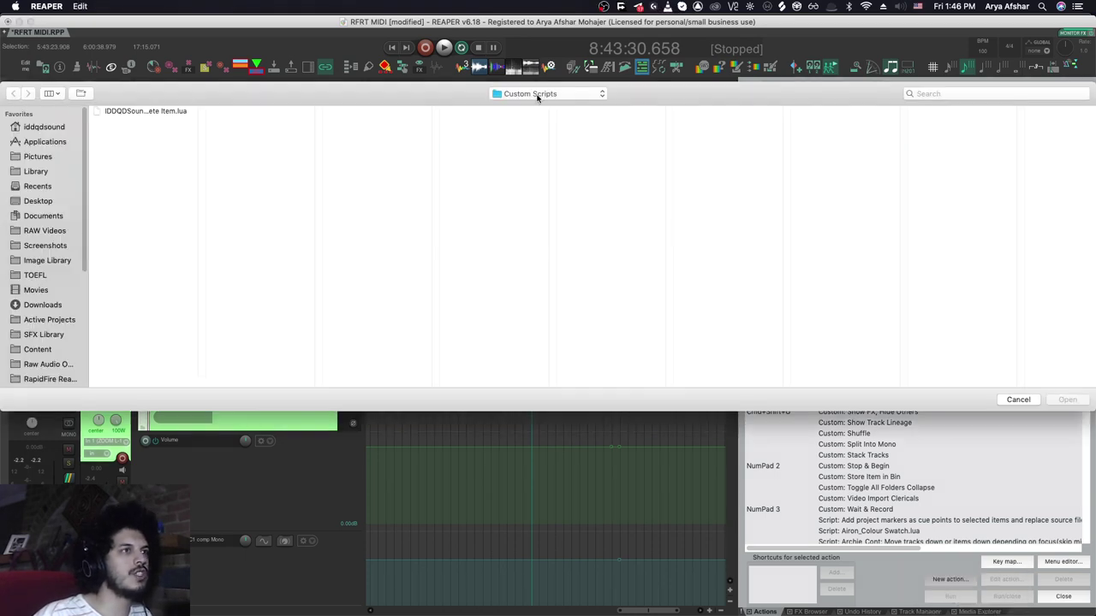
pyautogui.click(538, 96)
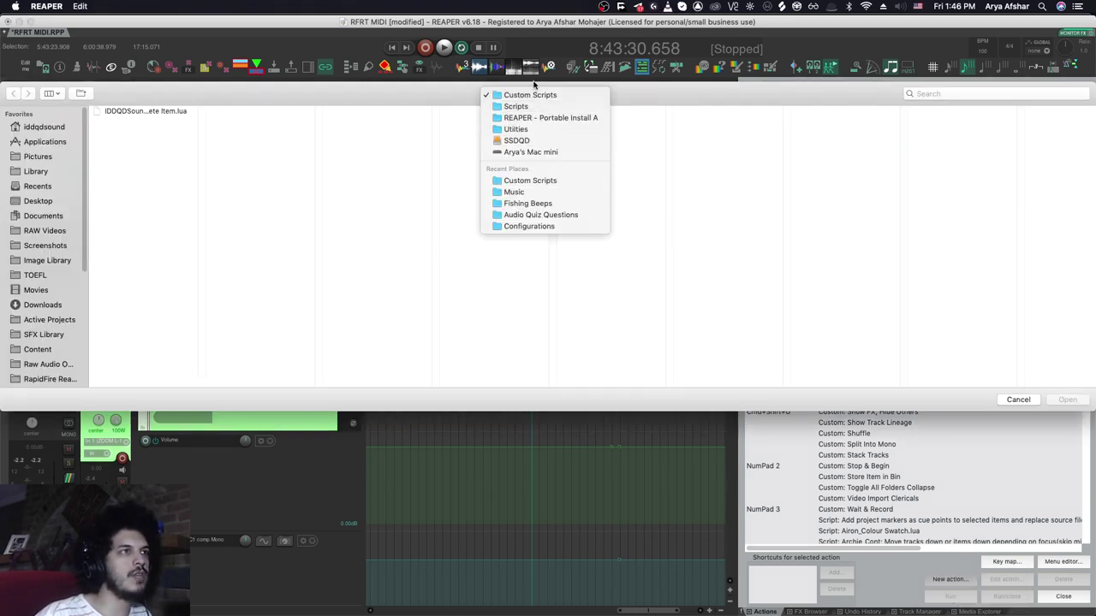
pyautogui.click(246, 162)
pyautogui.click(147, 112)
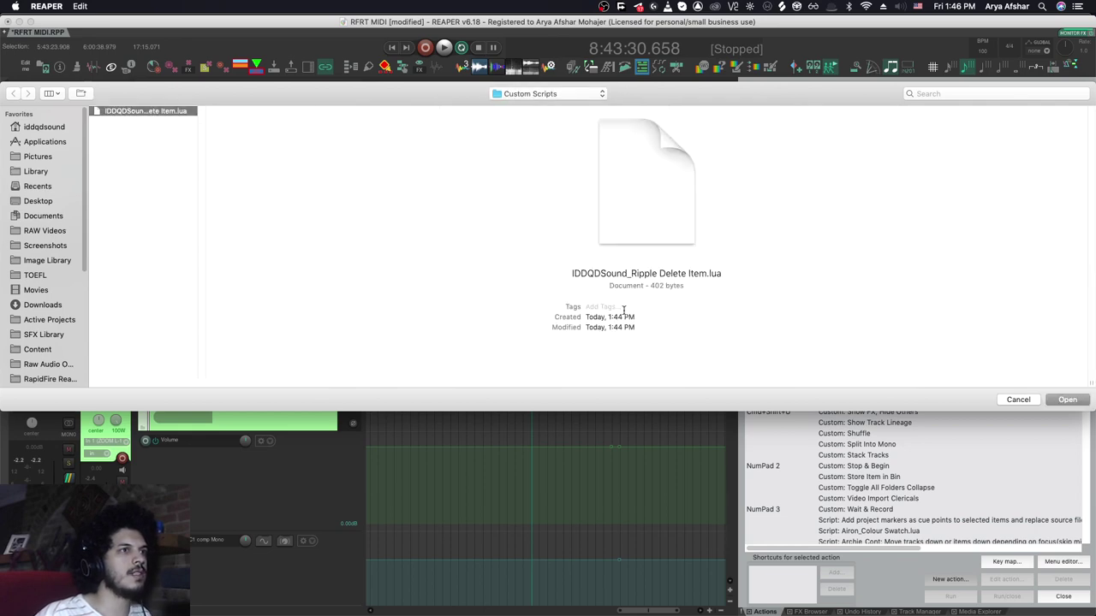
pyautogui.click(1067, 399)
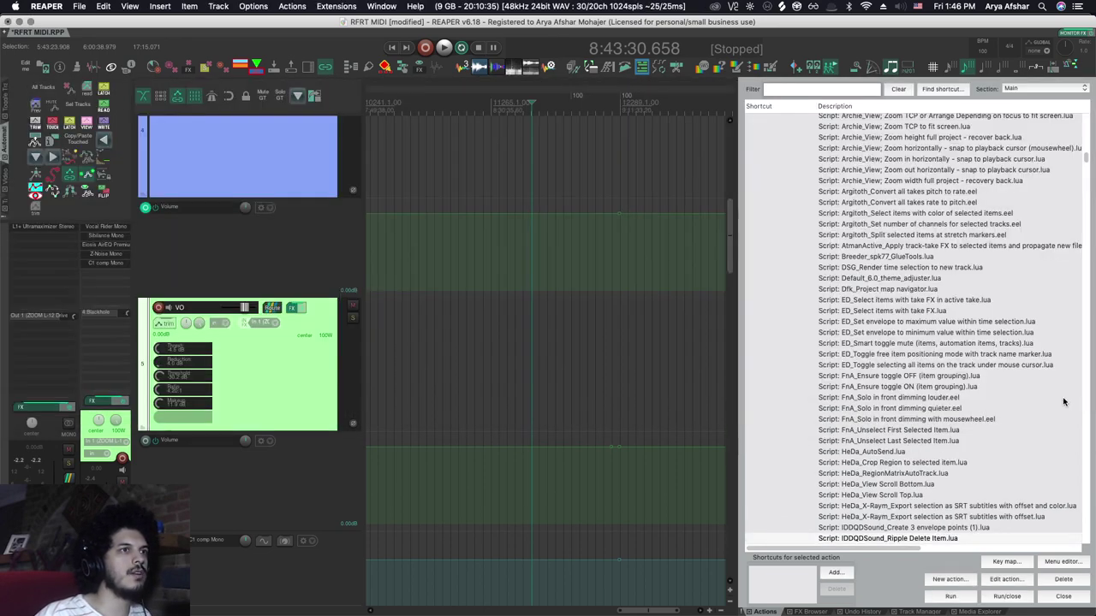
# - Assign F1 as the shortcut for IDDQDSound_Ripple Delete Item.lua, overriding the key's existing mapping
pyautogui.scroll(-1, 901, 475)
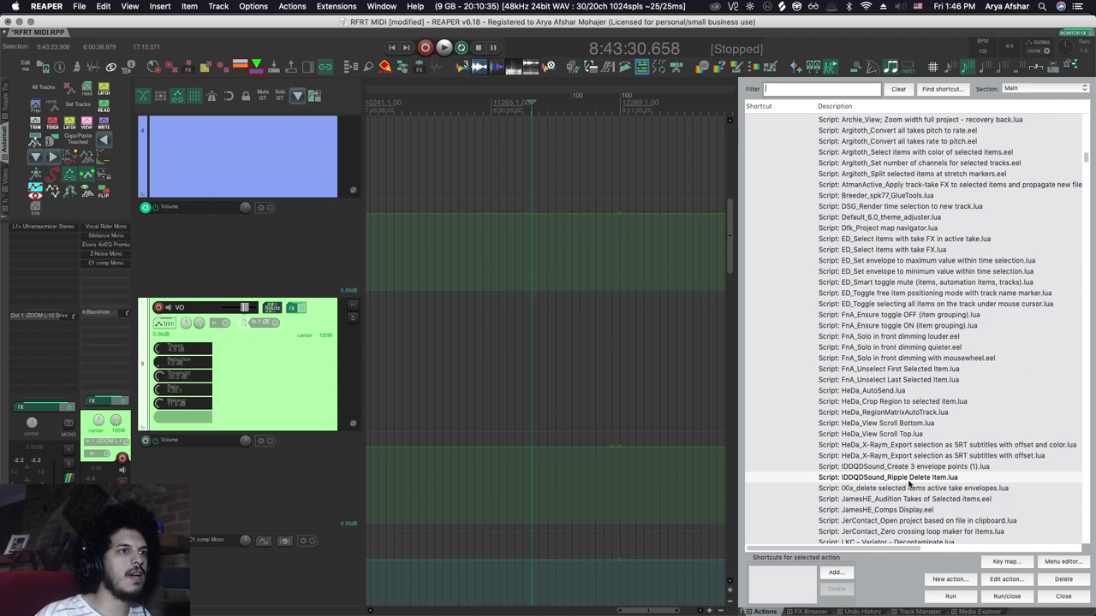
pyautogui.click(836, 573)
pyautogui.press('F1')
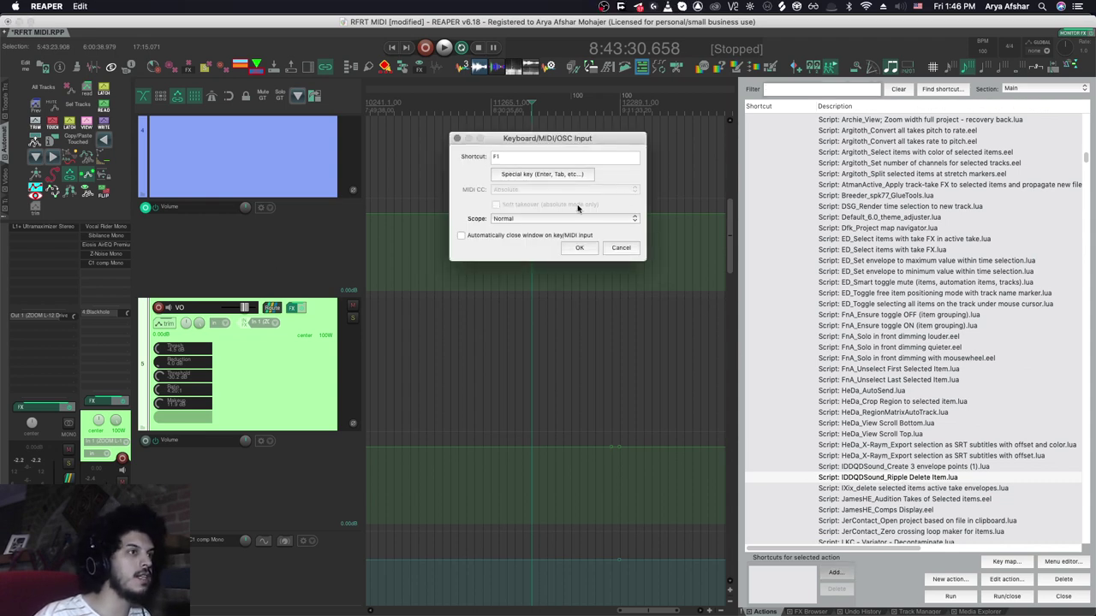
pyautogui.click(579, 248)
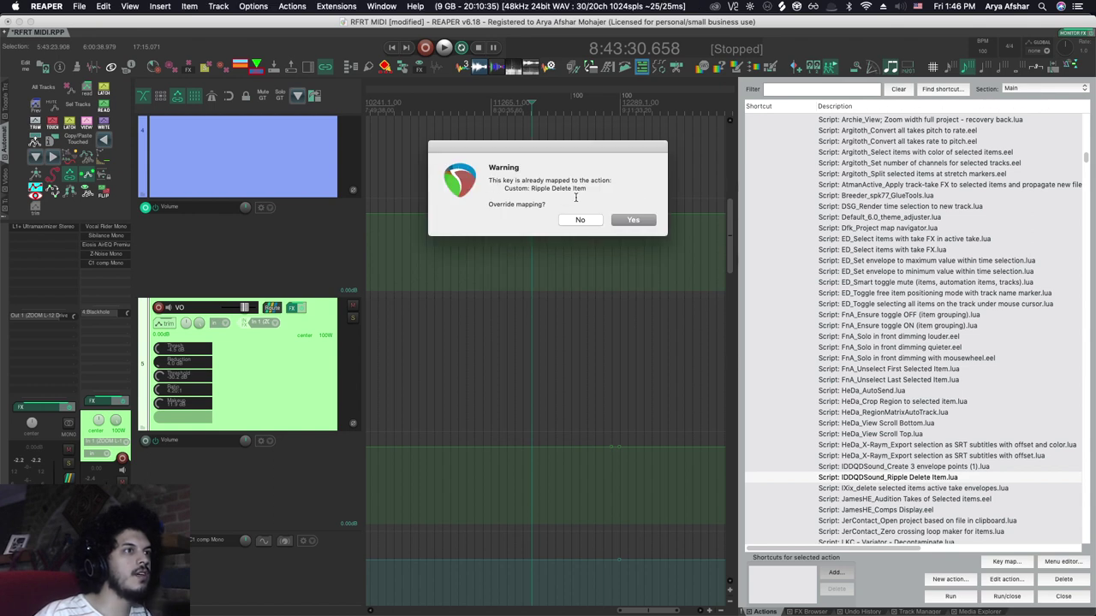
pyautogui.click(628, 222)
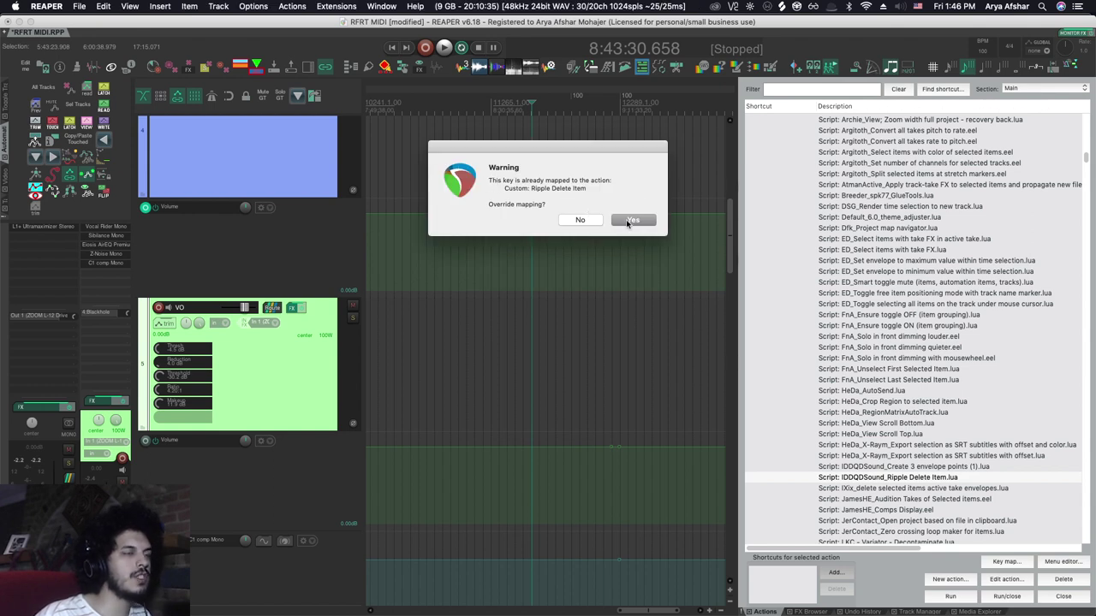
# - Ripple-delete the short item between the splits near the end of the Footage track's video clip using the newly assigned script
pyautogui.scroll(-5, 492, 356)
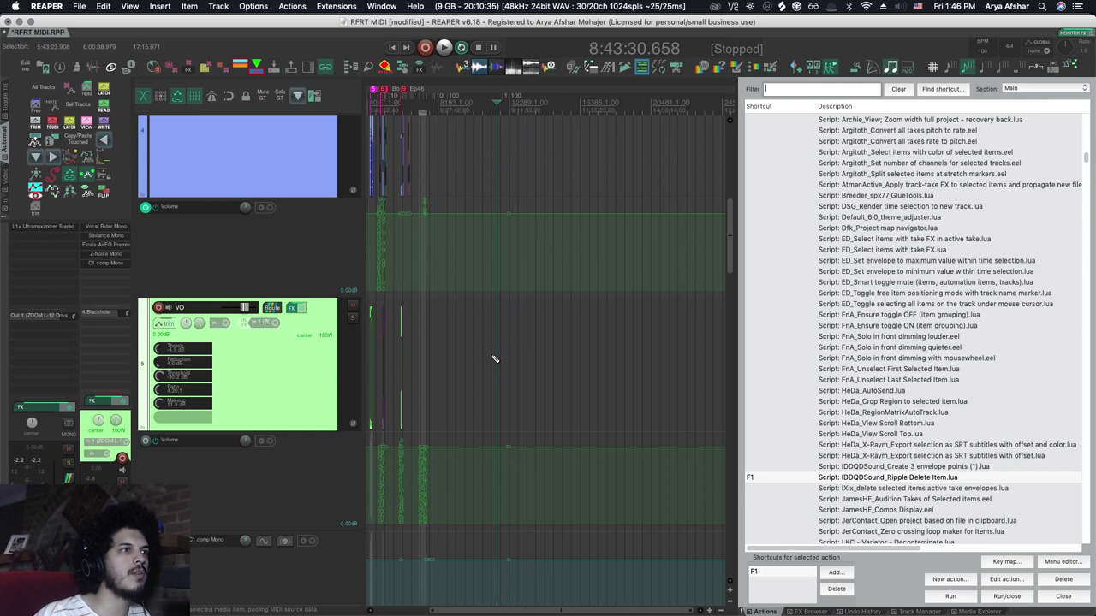
pyautogui.scroll(1, 493, 353)
pyautogui.scroll(5, 492, 353)
pyautogui.scroll(5, 380, 193)
pyautogui.scroll(-1, 379, 193)
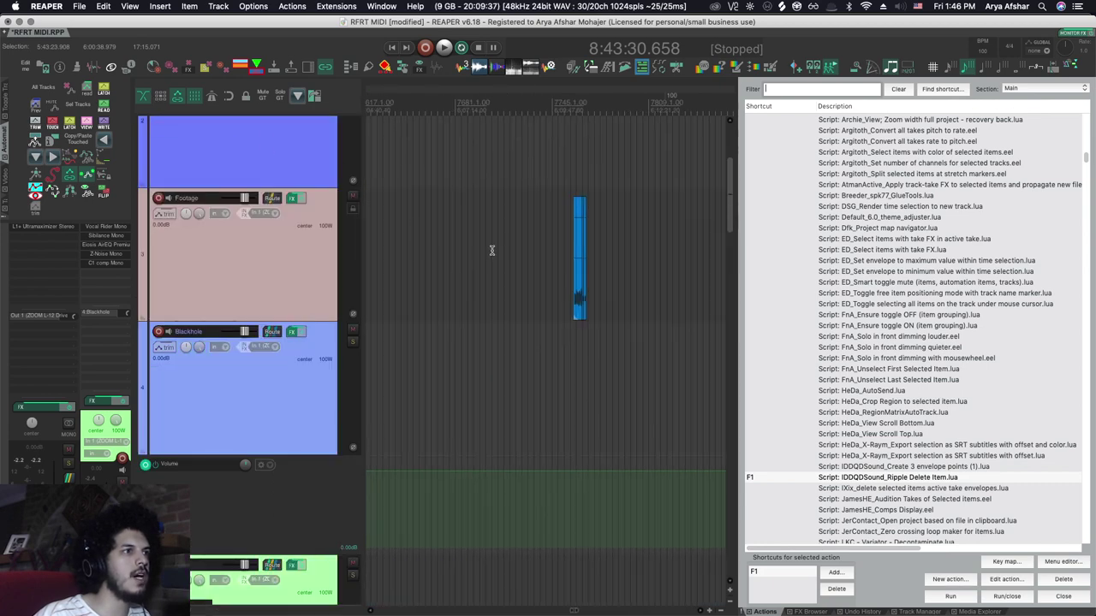
pyautogui.scroll(4, 565, 261)
pyautogui.hscroll(2, 606, 265)
pyautogui.scroll(4, 586, 274)
pyautogui.moveTo(590, 275); pyautogui.dragTo(625, 281)
pyautogui.moveTo(694, 287); pyautogui.dragTo(677, 287)
pyautogui.click(600, 299)
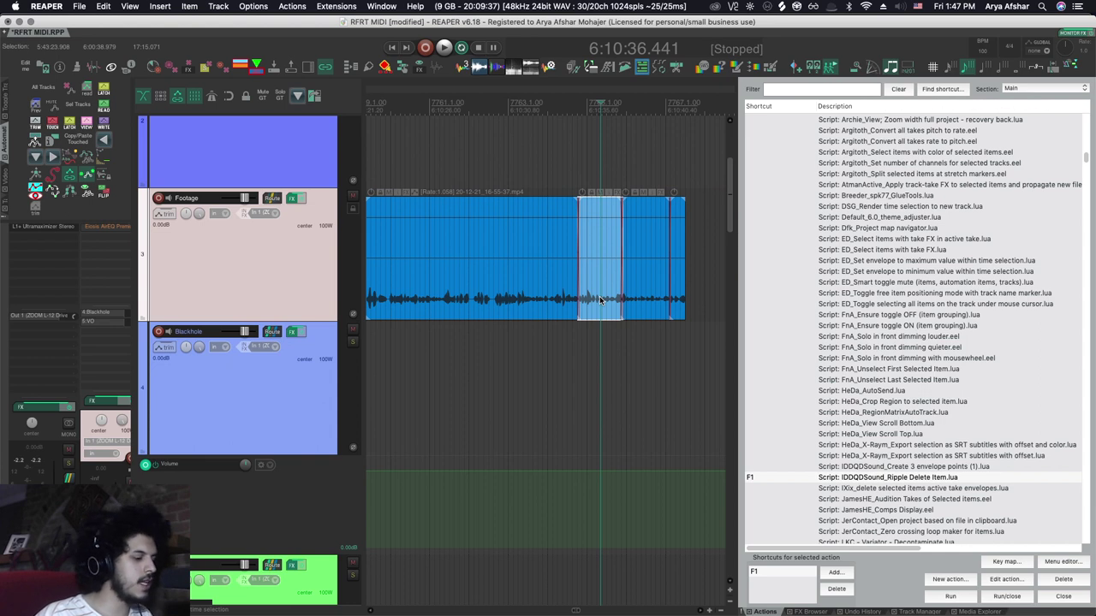
pyautogui.press('F1')
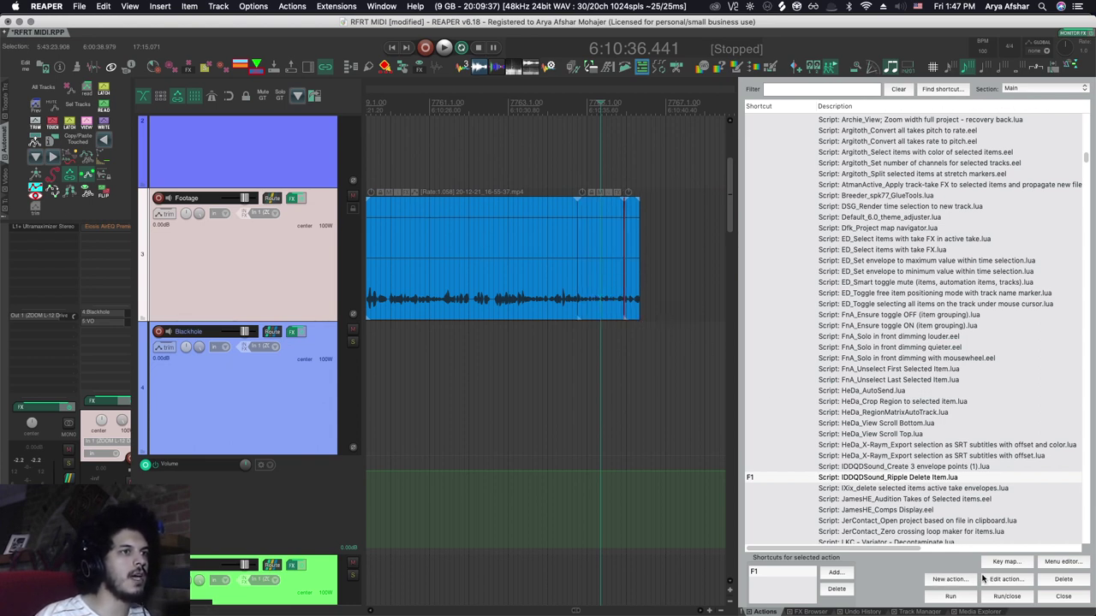
# - Examine the component actions of the Ripple Delete Item custom action and close its editor without changes
pyautogui.scroll(4, 882, 377)
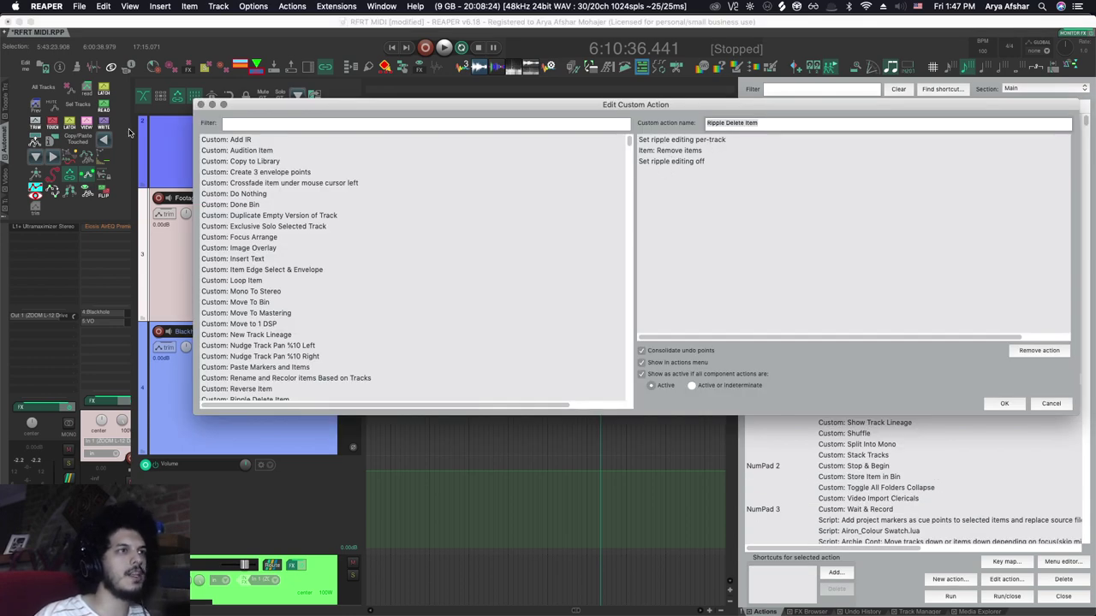
pyautogui.click(201, 104)
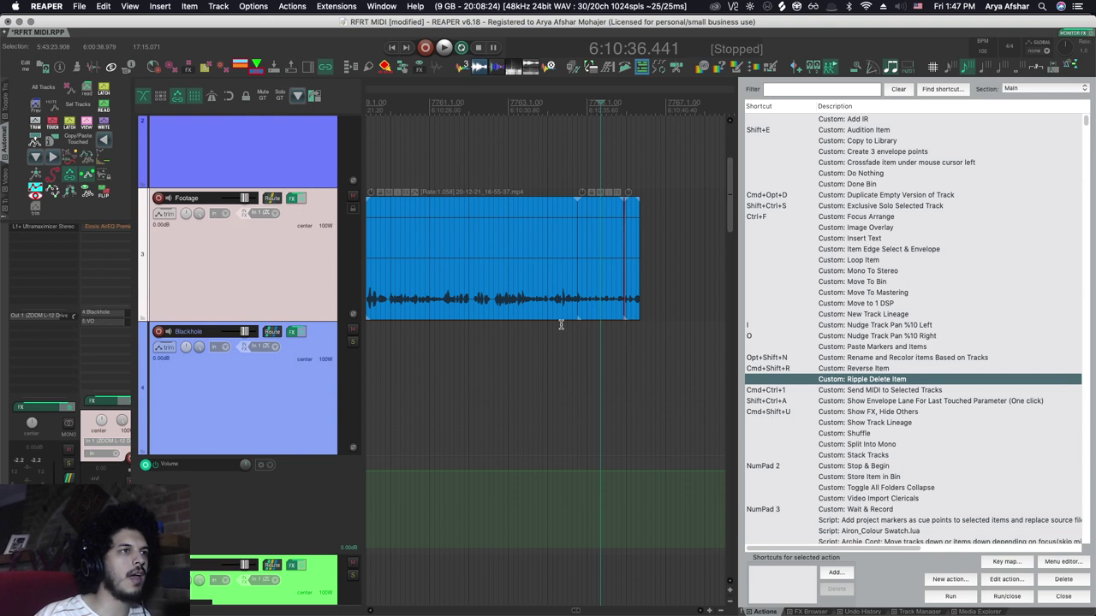
# - Ripple-delete the second-to-last item on the Footage track so the final piece closes the gap
pyautogui.hscroll(-2, 558, 320)
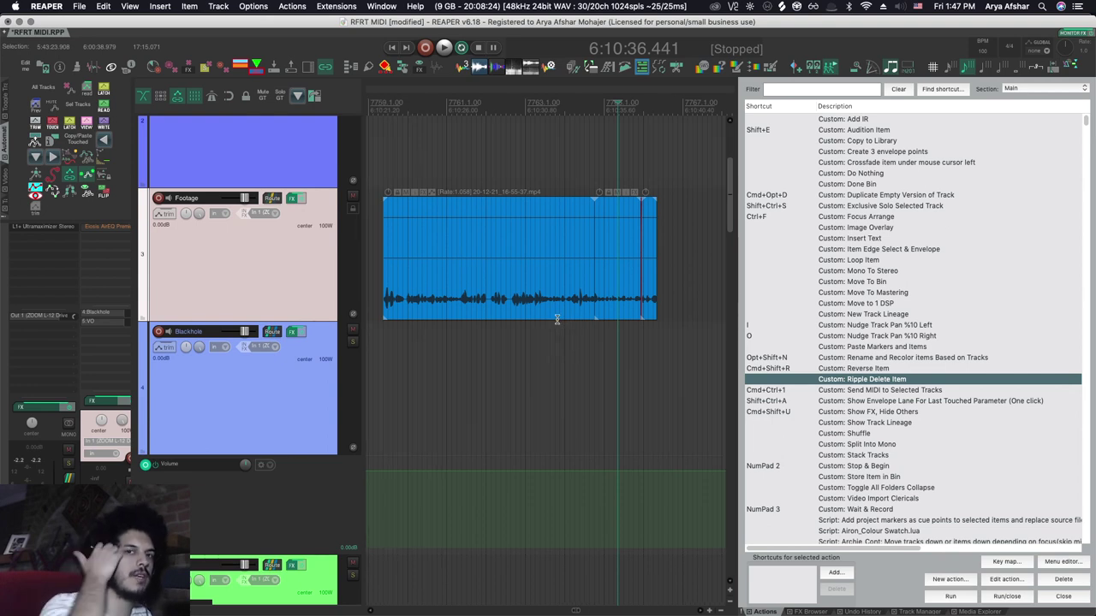
pyautogui.click(616, 295)
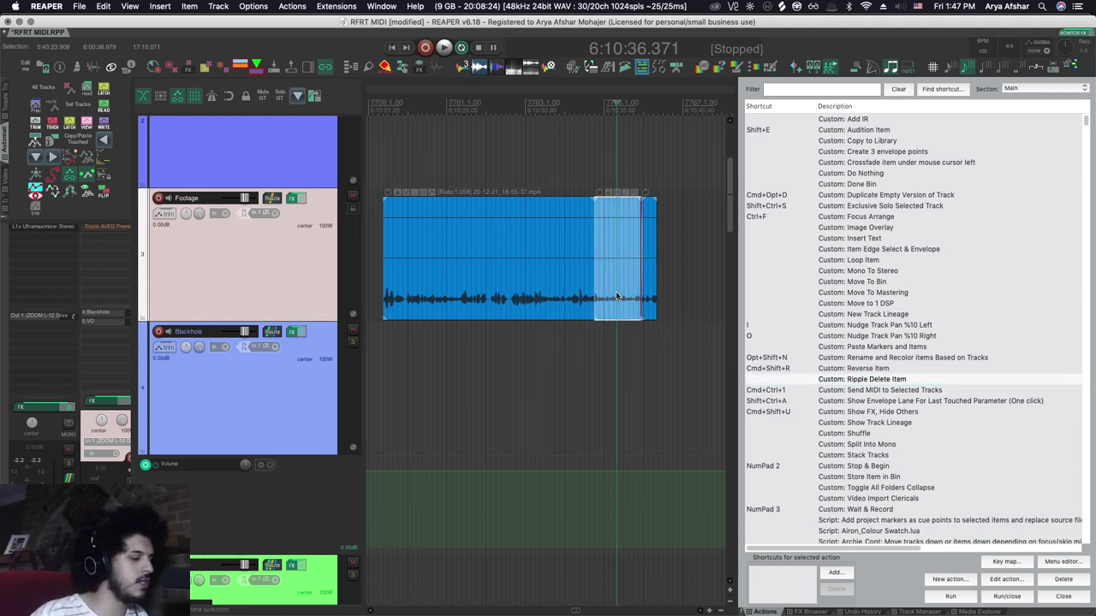
pyautogui.press('Delete')
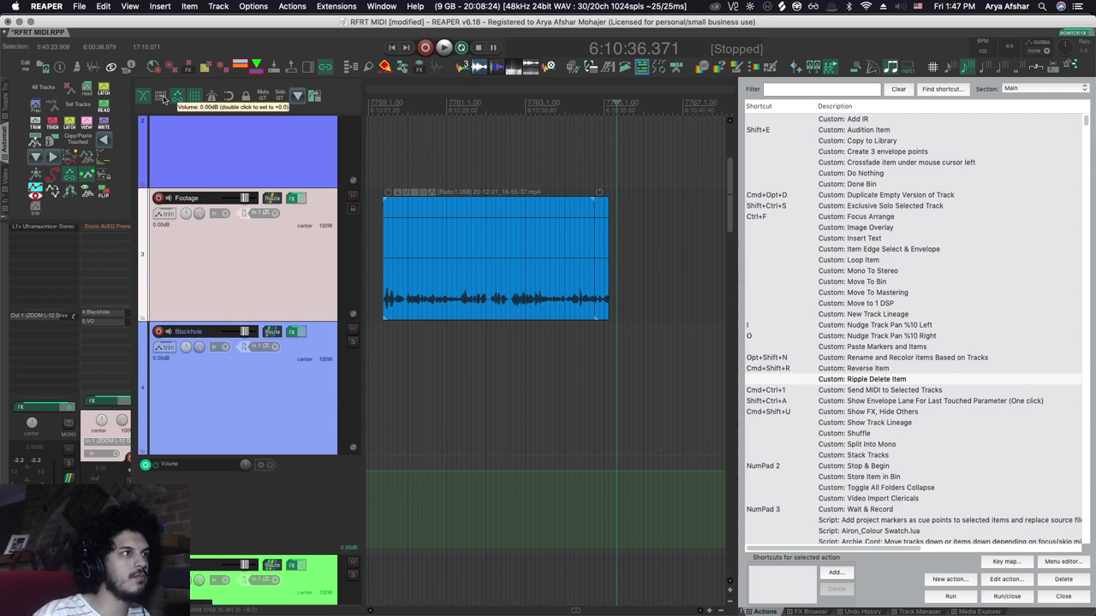